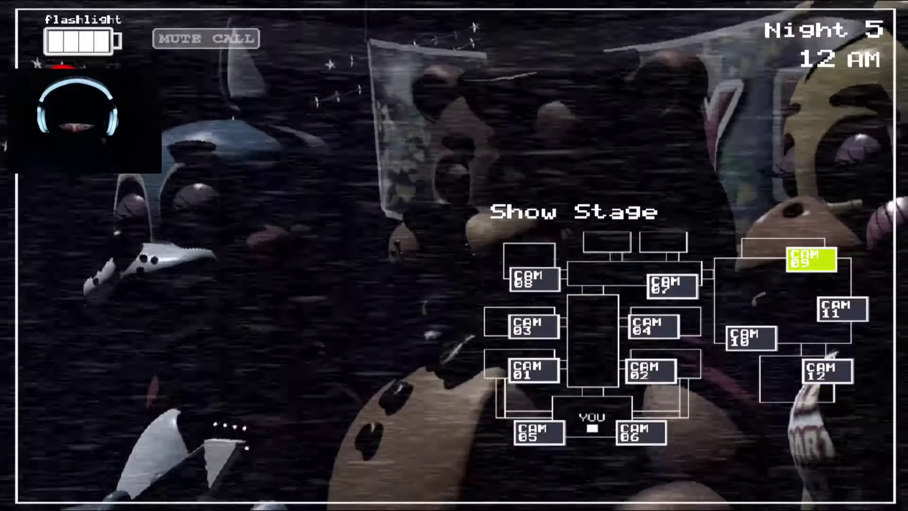
Switch the monitor to CAM 11 and hold Wind Up until the Prize Corner dial is full
click(841, 308)
click(386, 397)
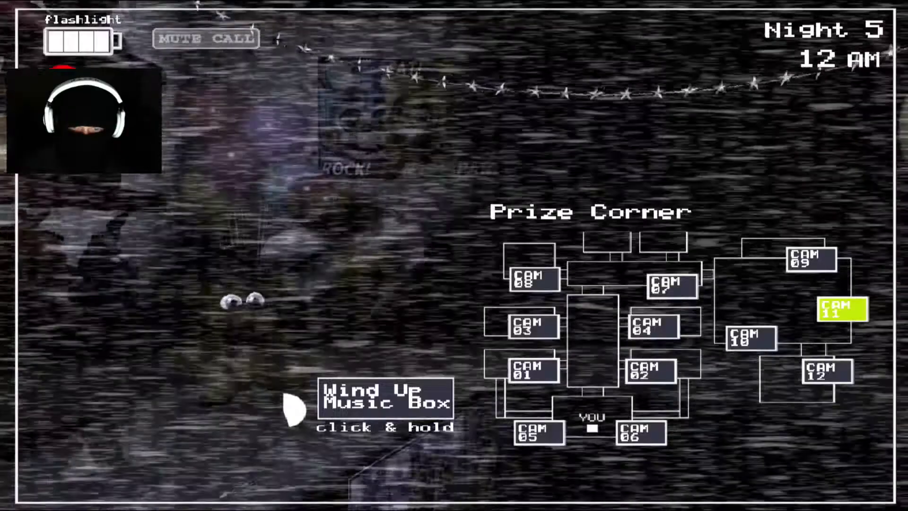
drag(385, 397, 386, 397)
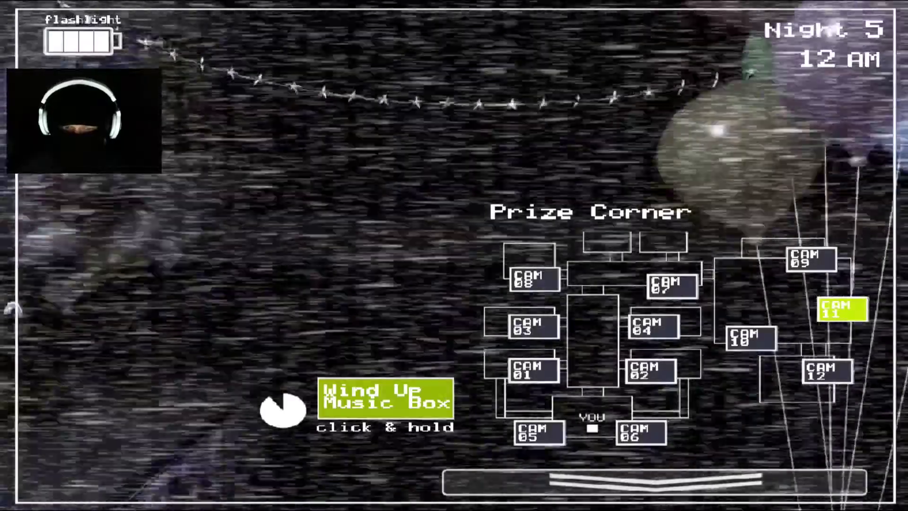
drag(385, 397, 385, 398)
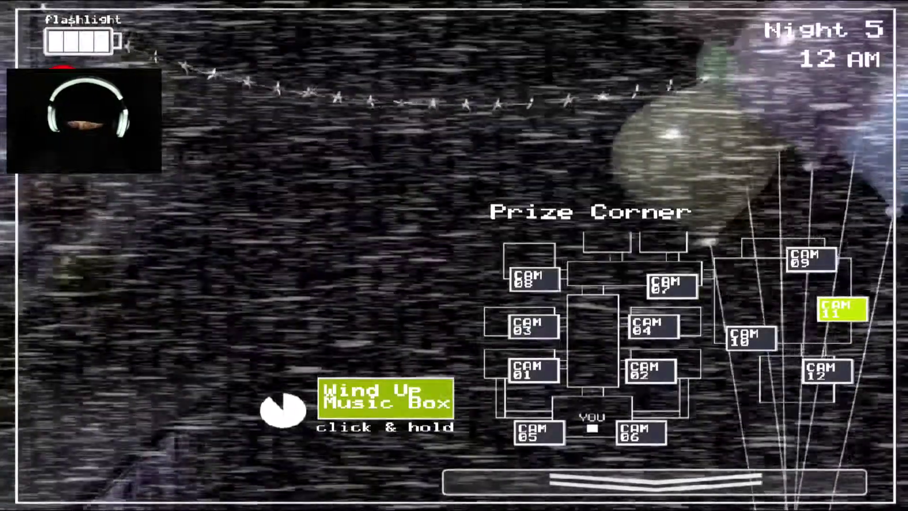
drag(385, 398, 385, 397)
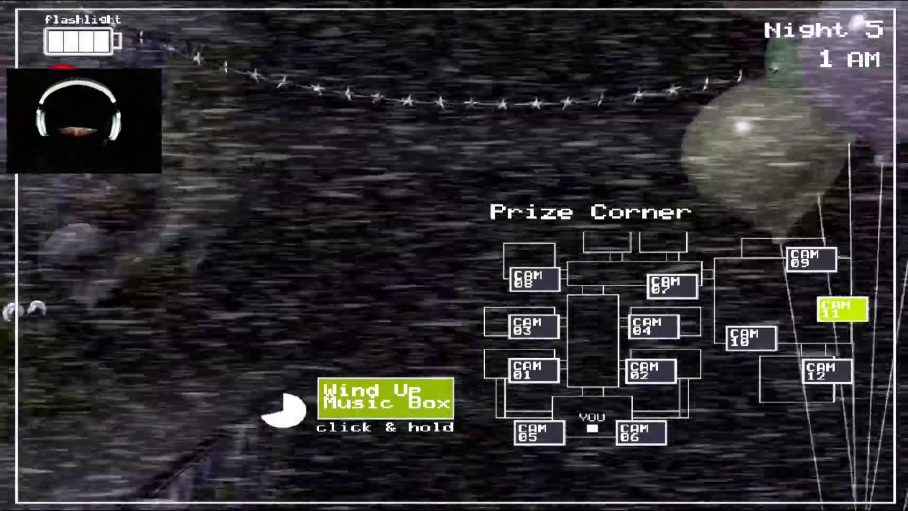
Top up the music box on the cameras, then put the cameras away and put the Freddy mask on
drag(385, 397, 385, 397)
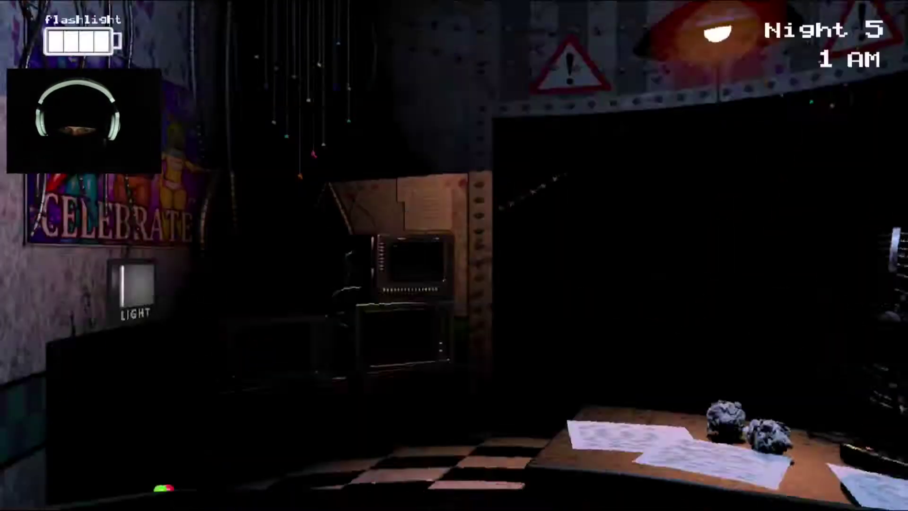
key(space)
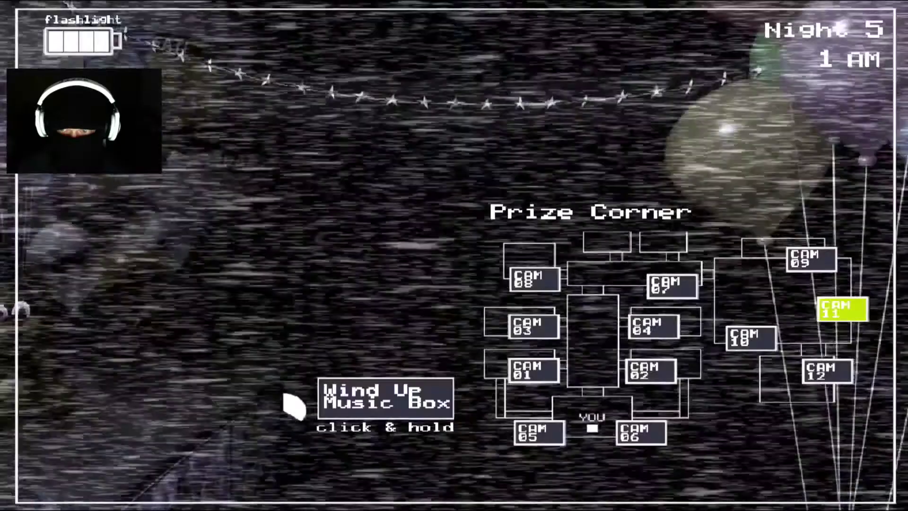
click(386, 396)
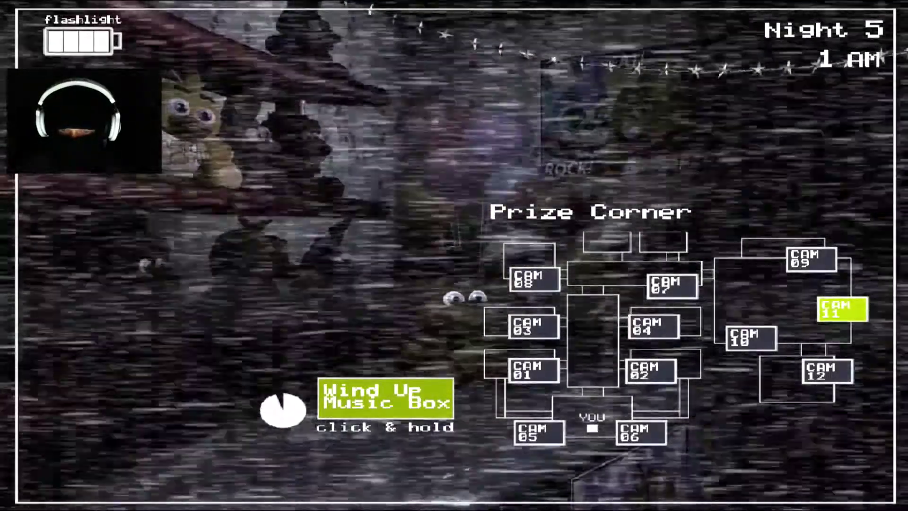
key(ctrl)
key(space)
Light the left vent, then rewind the music box to full
key(space)
key(a)
key(space)
click(386, 397)
key(space)
key(space)
Check the office, wind the music box to full again, and light the right vent
key(ctrl)
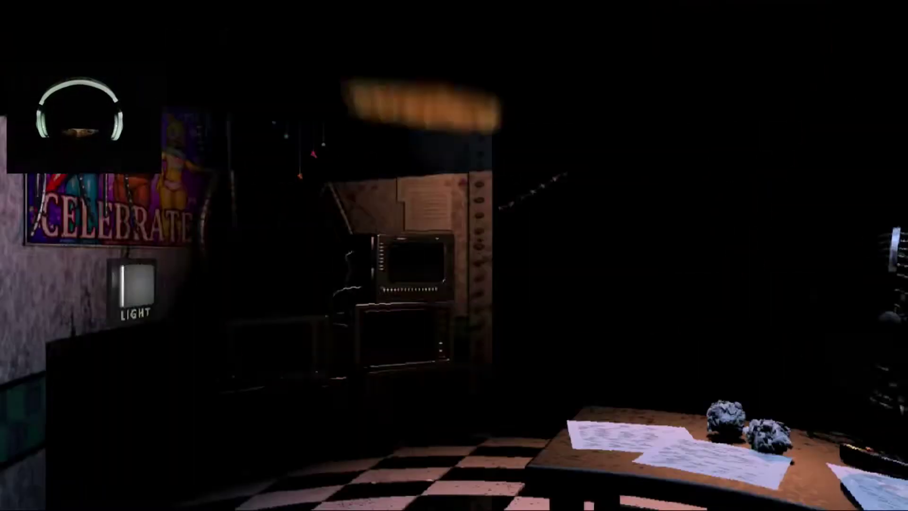
key(space)
click(385, 399)
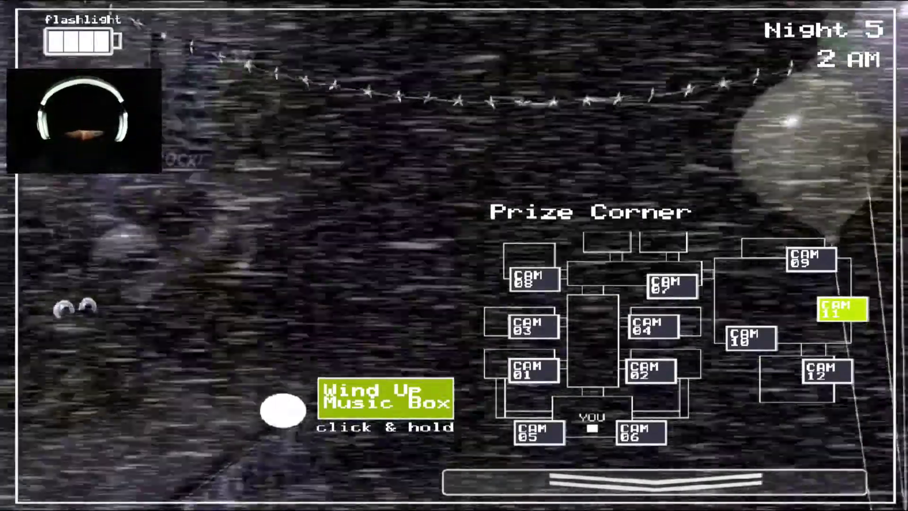
key(space)
key(space)
key(ctrl)
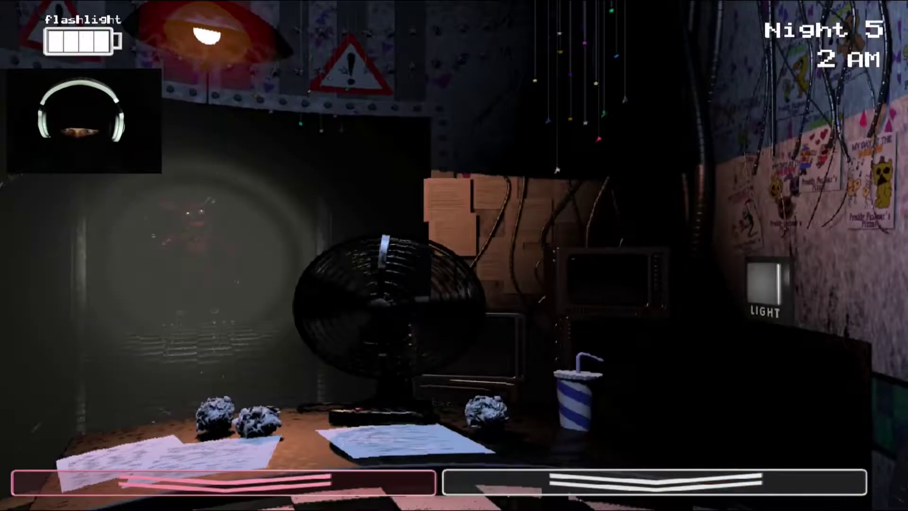
click(764, 284)
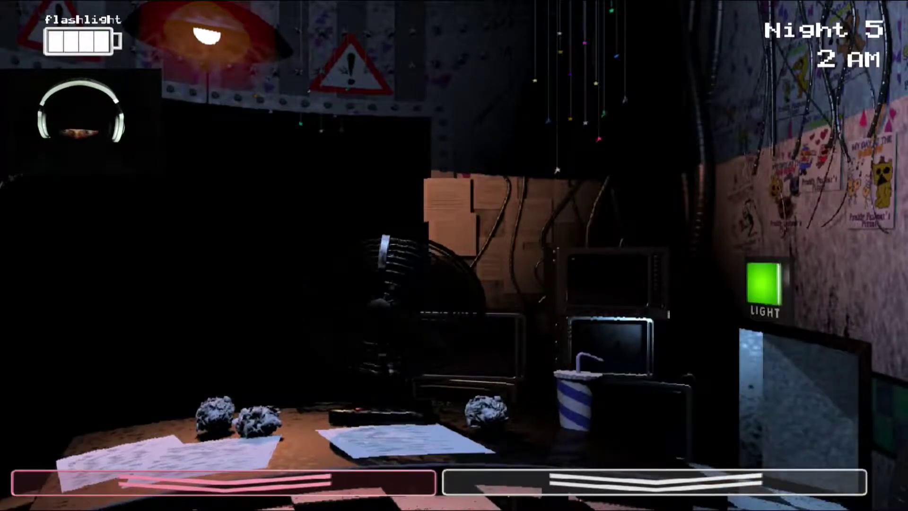
Look toward the left side, then partly rewind the music box on CAM 11
key(ctrl)
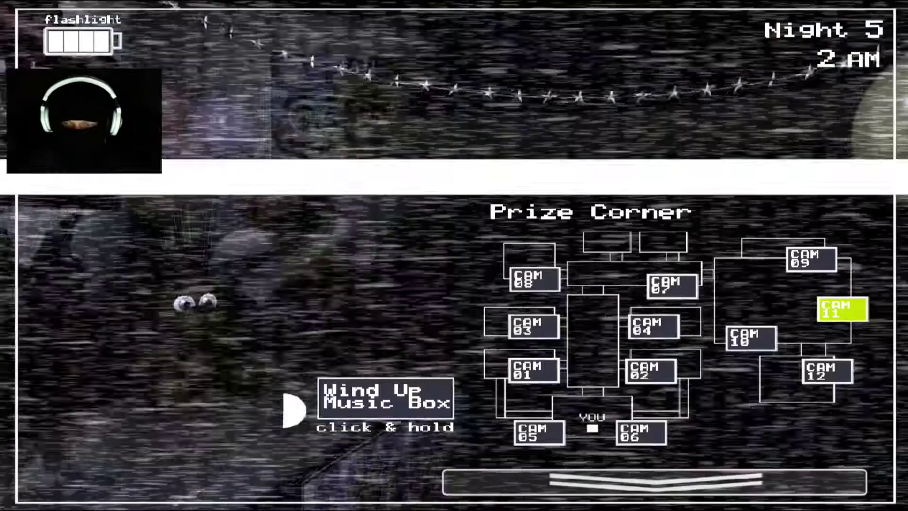
click(385, 399)
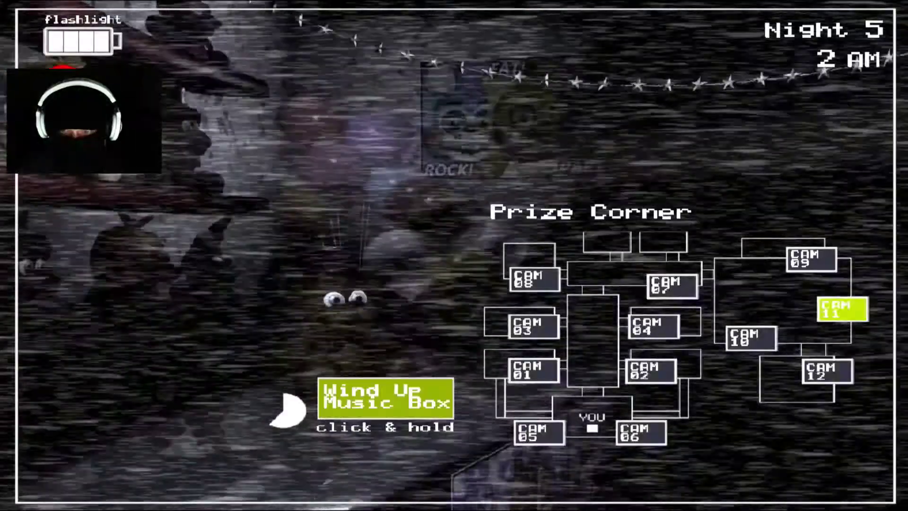
click(385, 397)
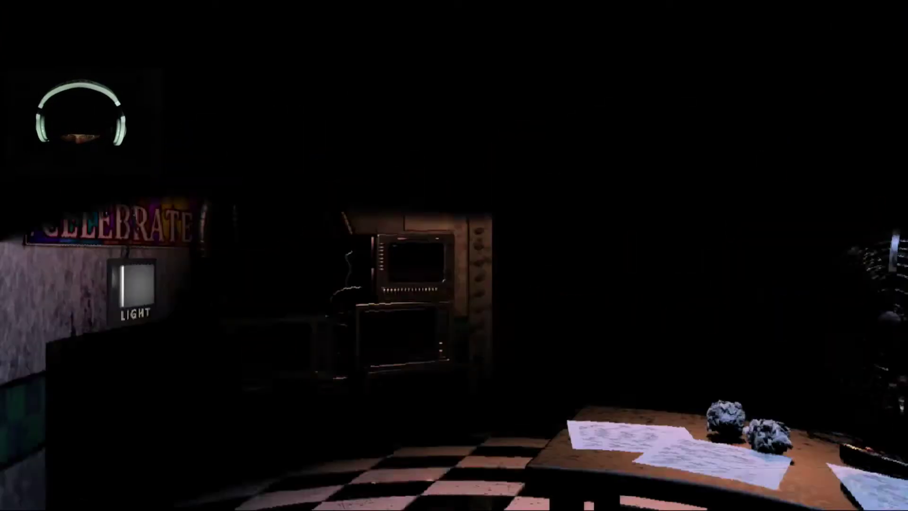
Light the left vent and hallway against Toy Freddy, and wind the music box toward full
click(134, 287)
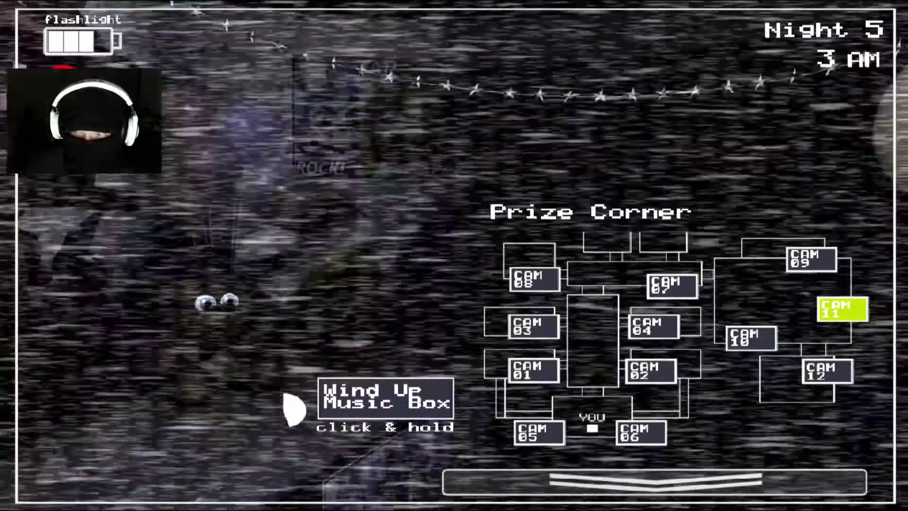
drag(385, 401, 385, 402)
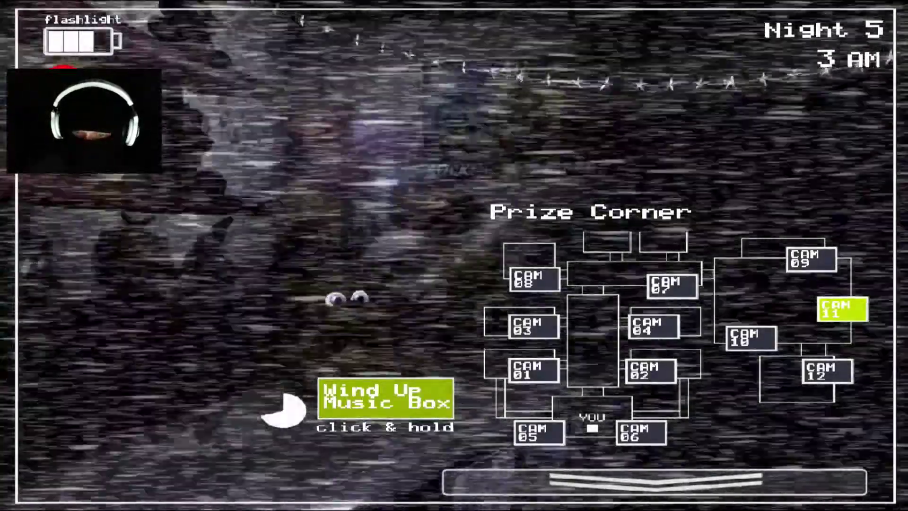
key(ctrl)
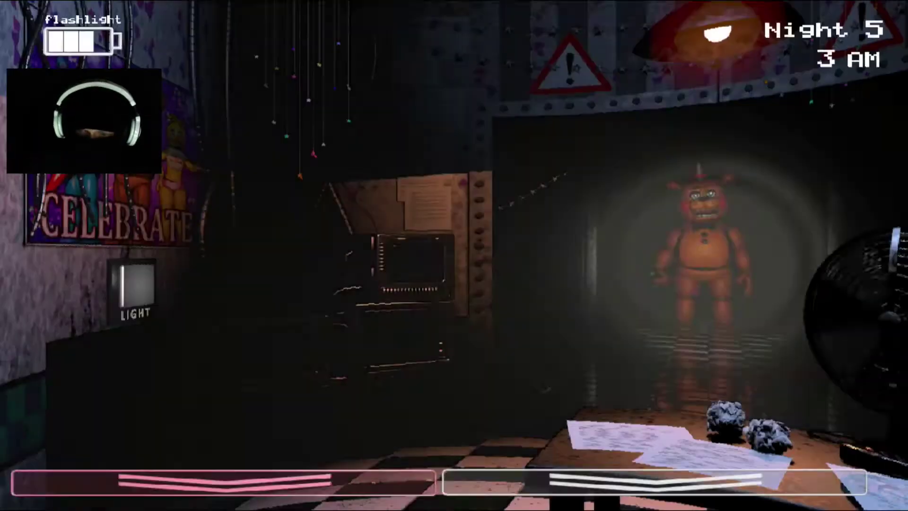
click(136, 294)
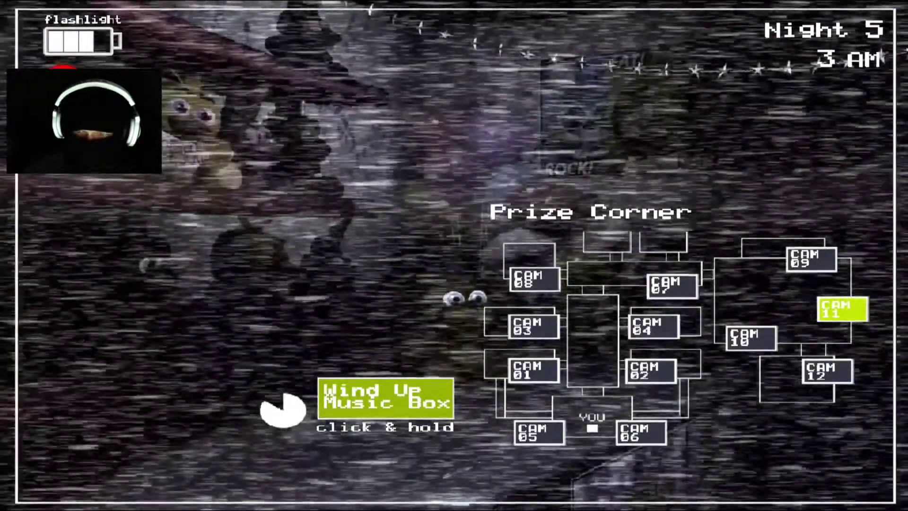
drag(386, 402, 385, 402)
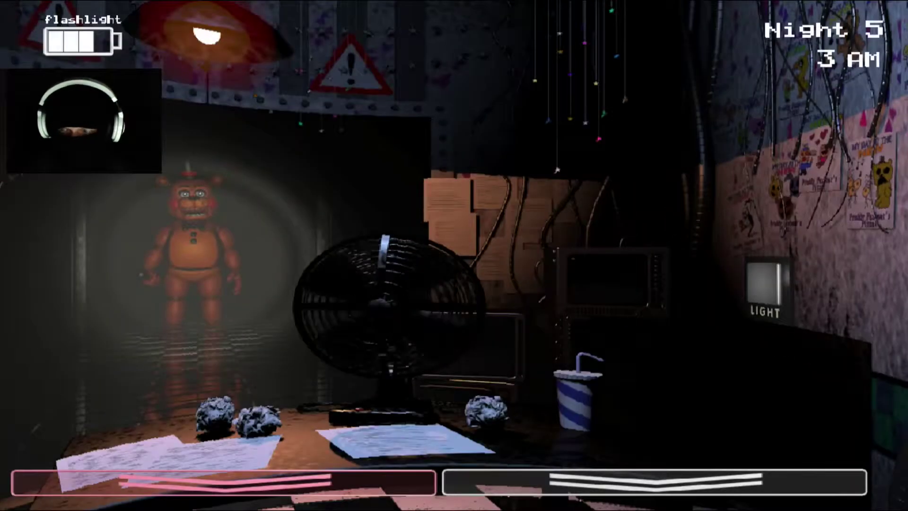
key(z)
key(z)
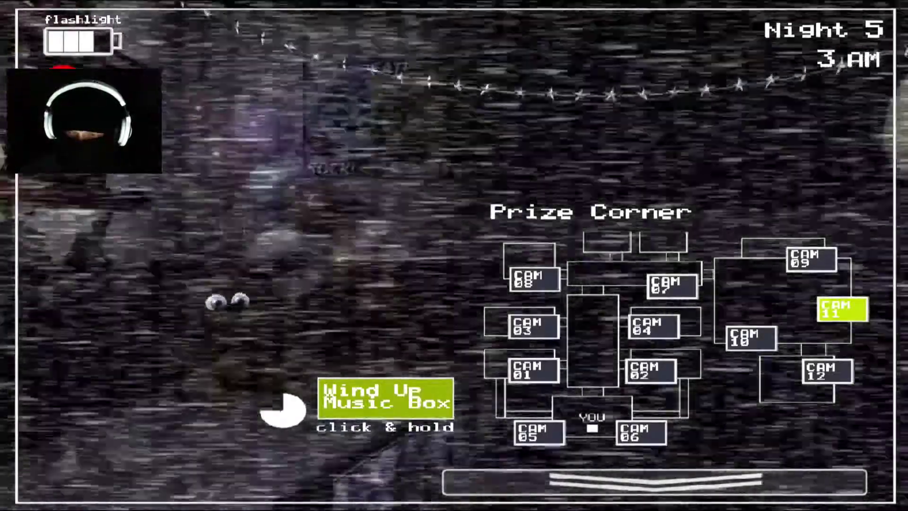
Alternate mask and cameras, winding the Cam 11 music box until the circle is full
key(space)
key(z)
key(z)
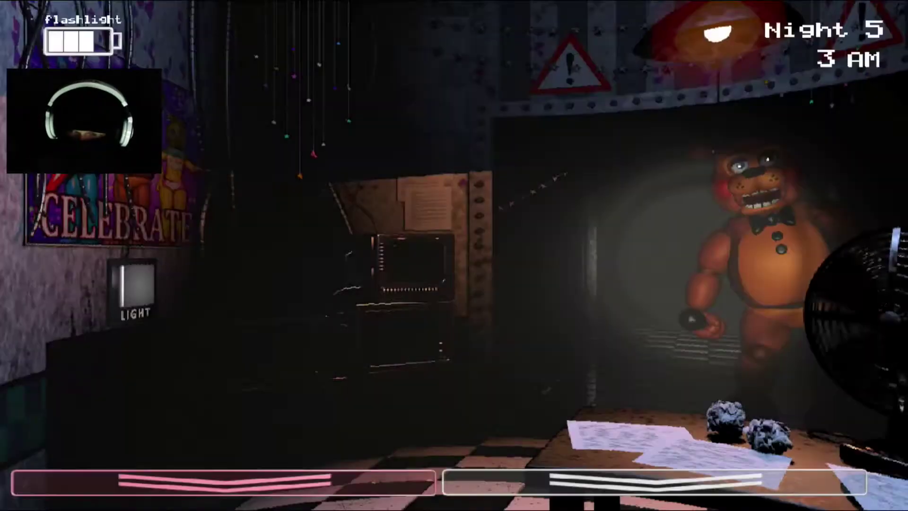
key(space)
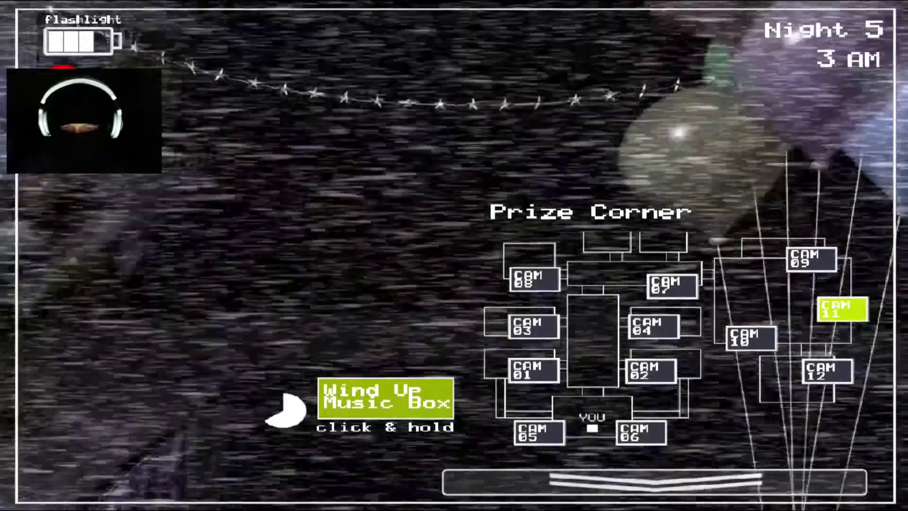
key(space)
key(z)
key(z)
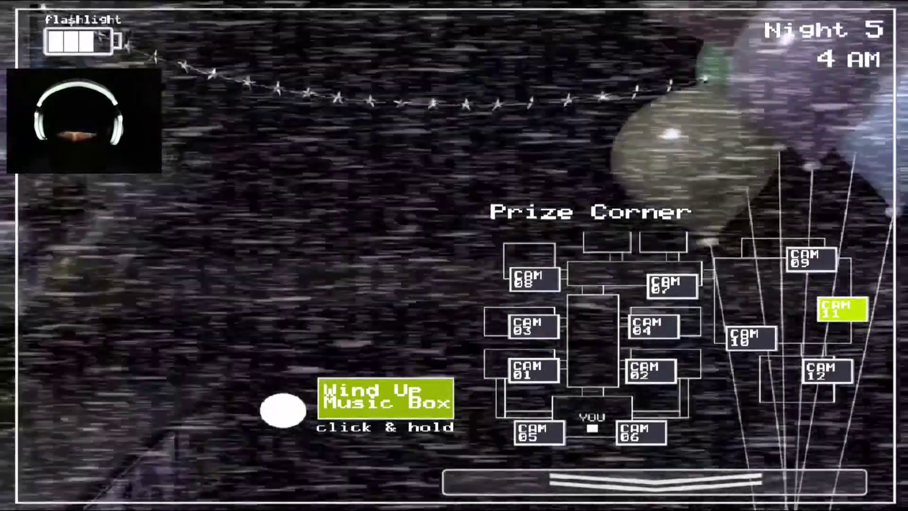
Light the hallway, rewind the Cam 11 music box mostly full, then check the left vent
key(z)
key(z)
key(ctrl)
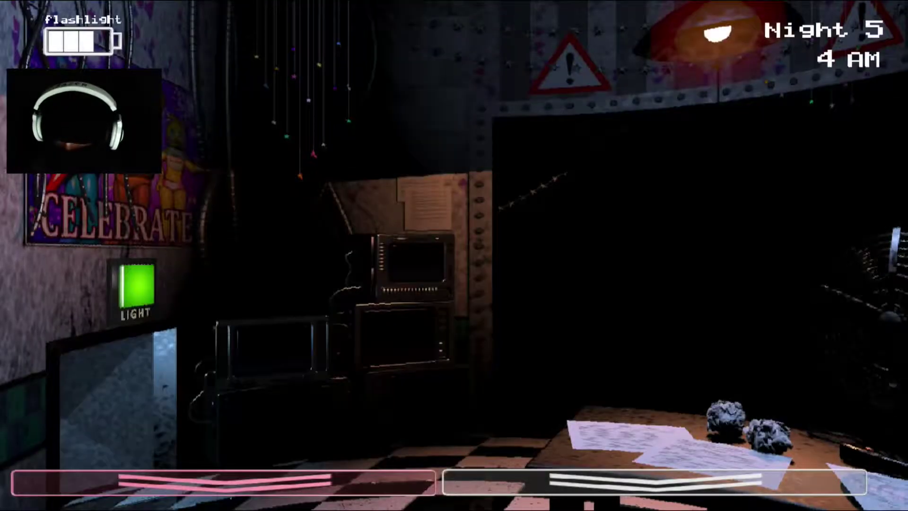
key(s)
click(385, 400)
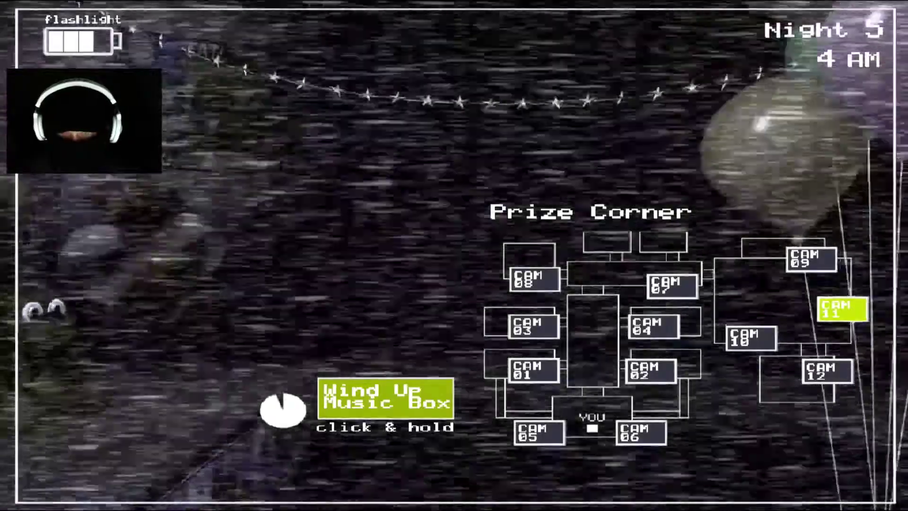
key(s)
key(z)
key(z)
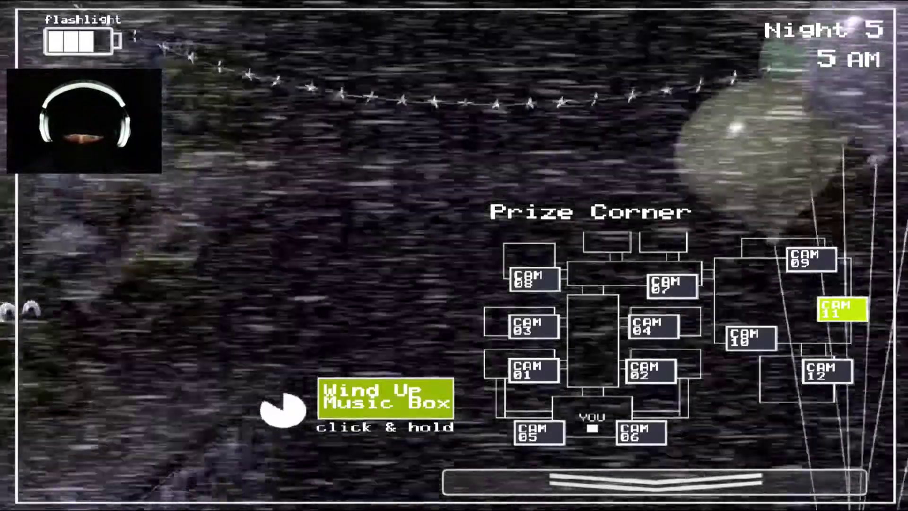
Glance at the Prize Corner feed, then close it and put the mask on
key(s)
key(z)
key(z)
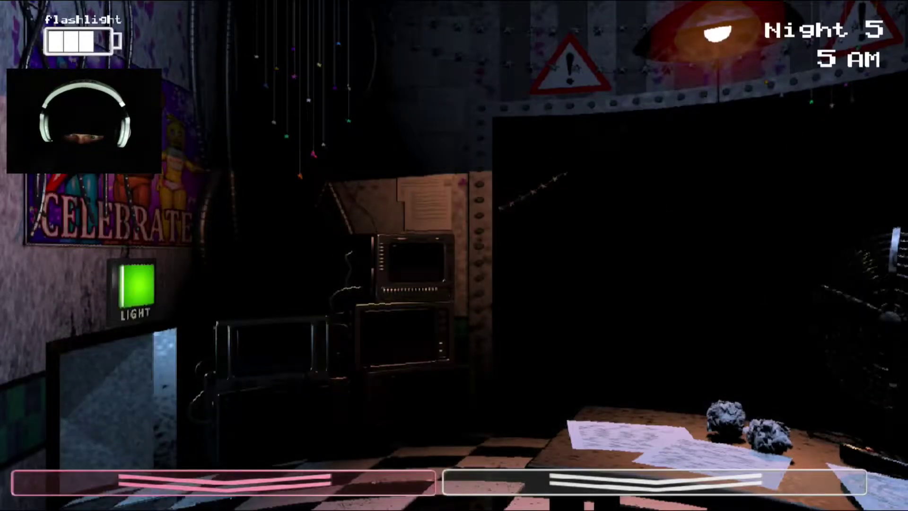
Flash the hallway light at Toy Chica, then reopen the Cam 11 feed
key(z)
key(s)
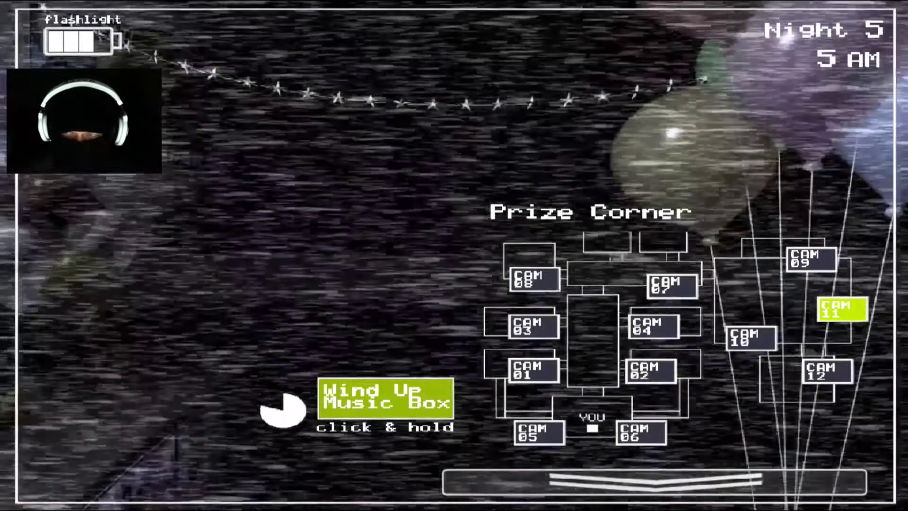
key(s)
key(z)
key(z)
key(ctrl)
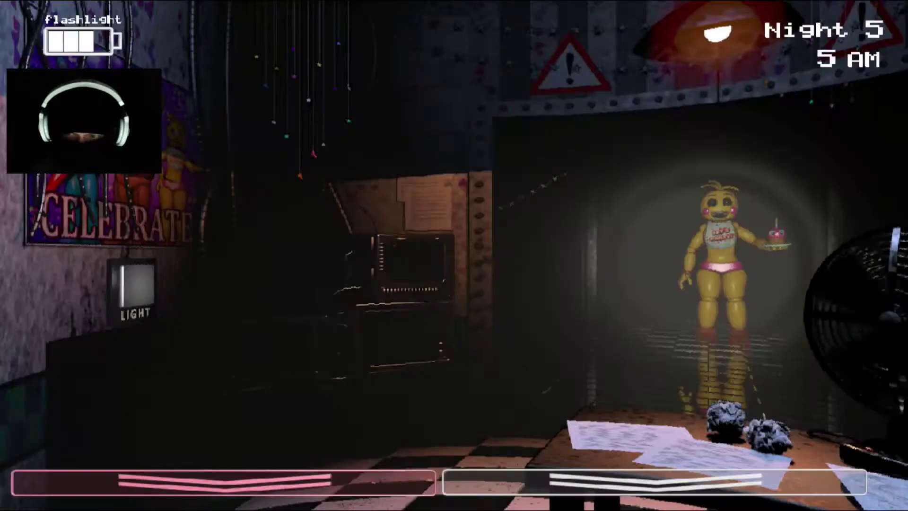
key(s)
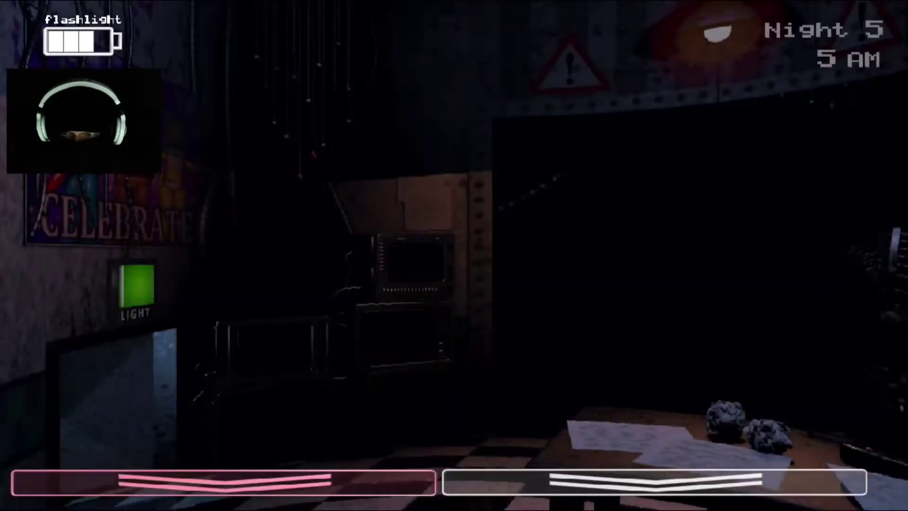
key(z)
key(z)
key(s)
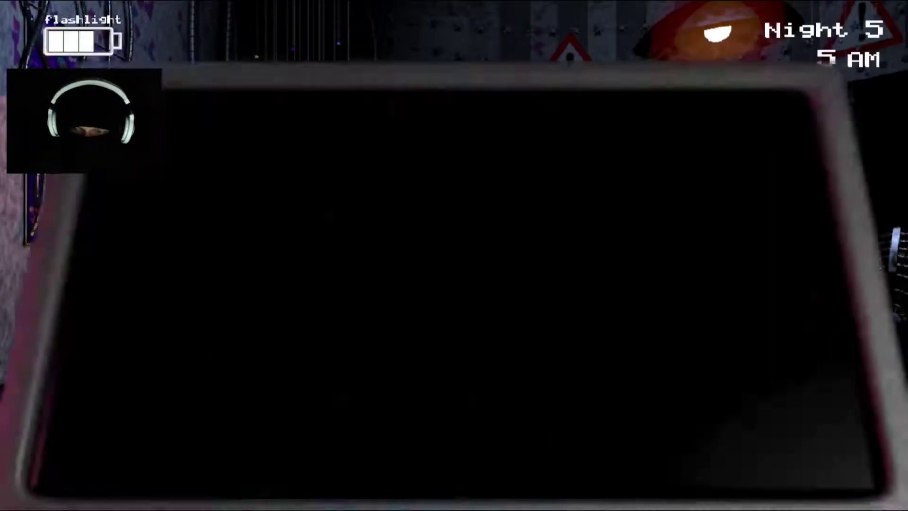
Hold Wind Up Music Box on Cam 11 until the music box is mostly wound
click(385, 397)
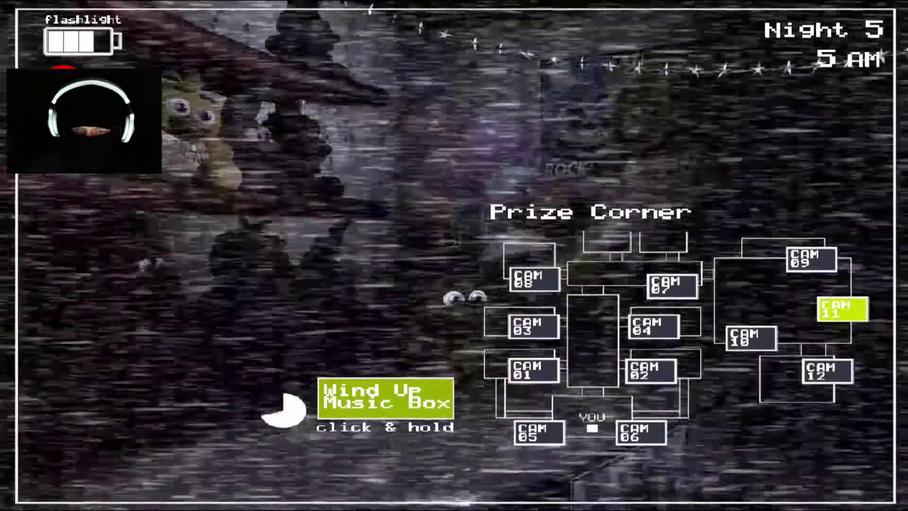